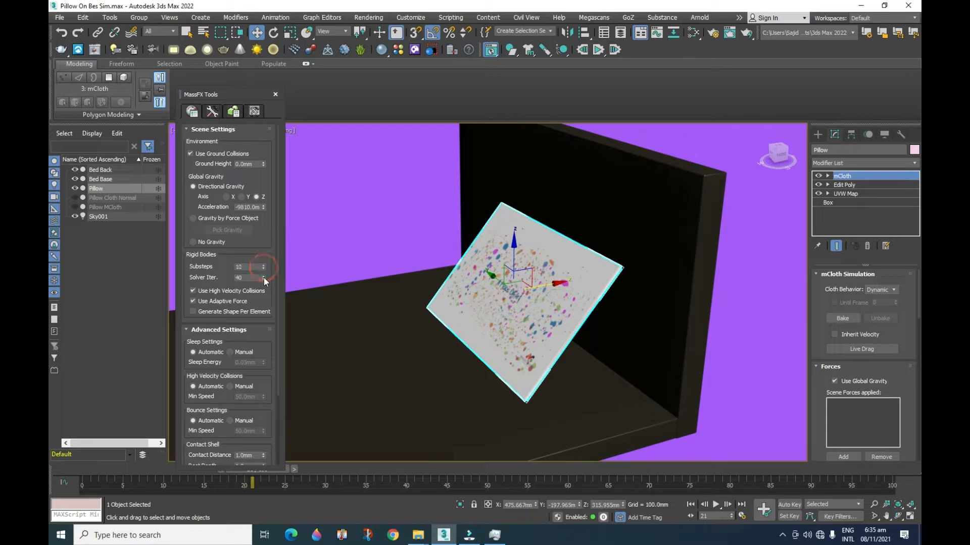
Review the rigid-body substeps and solver iterations in MassFX Tools and the pillow's mCloth fabric, balloon pressure and interaction settings
click(265, 280)
click(264, 280)
drag(818, 429, 829, 222)
scroll(826, 256, down, 7)
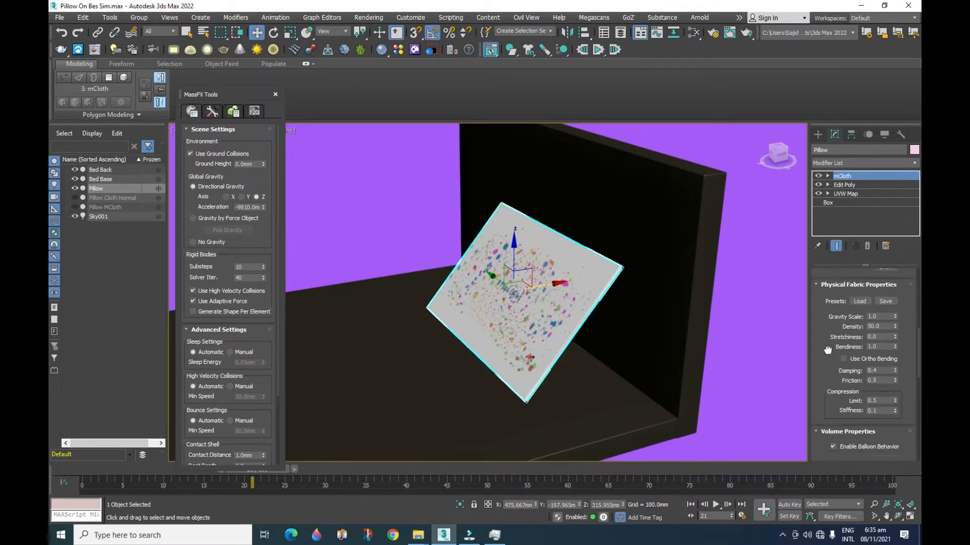
scroll(826, 256, down, 1)
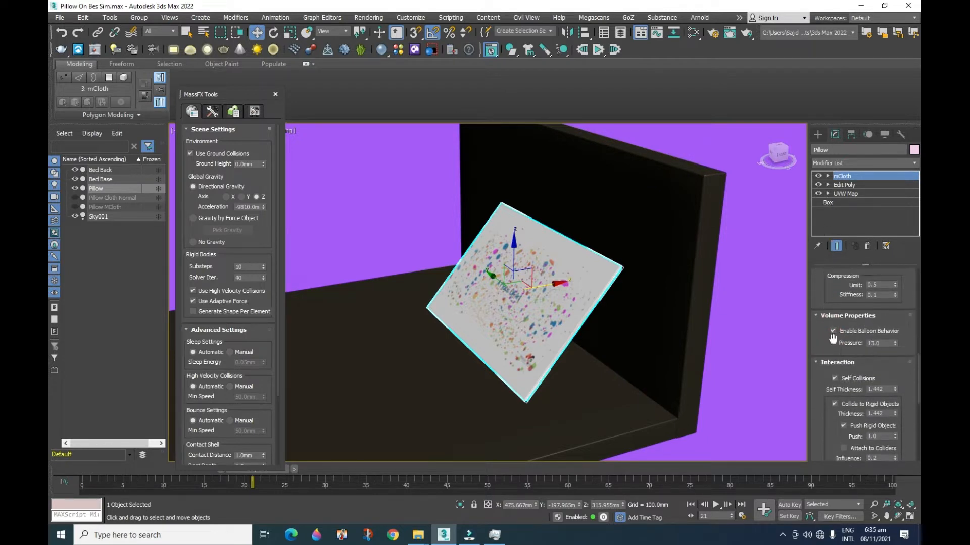
click(895, 342)
click(896, 345)
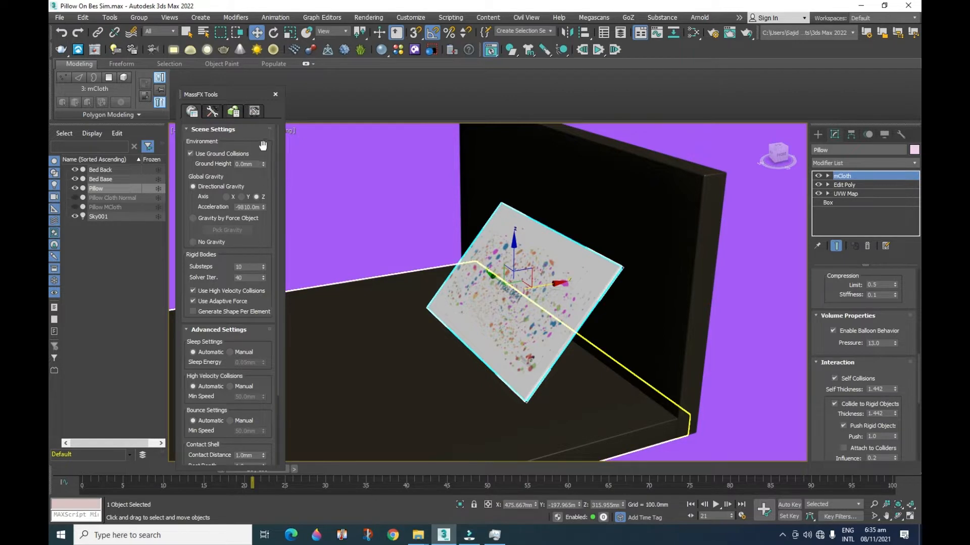
drag(829, 286, 821, 396)
drag(822, 284, 844, 519)
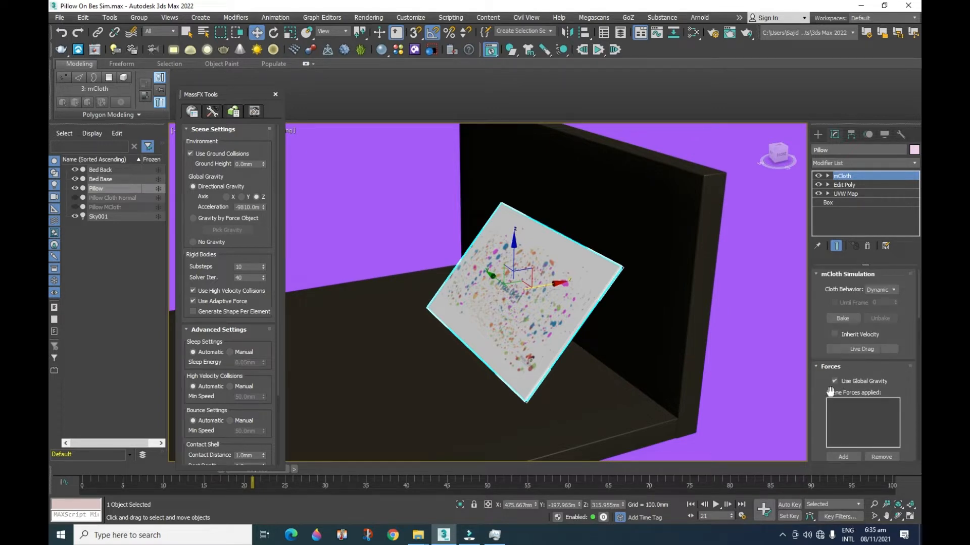
click(843, 319)
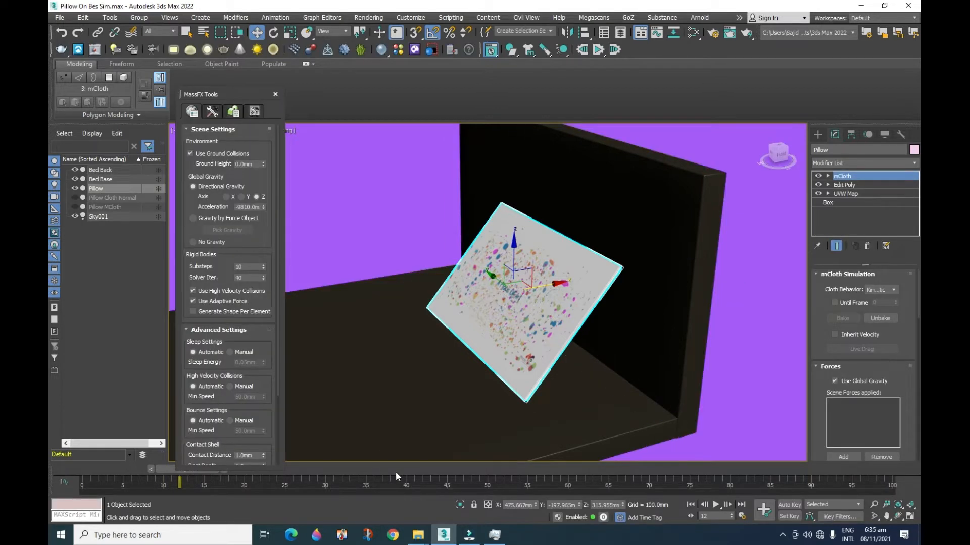
drag(242, 90, 254, 79)
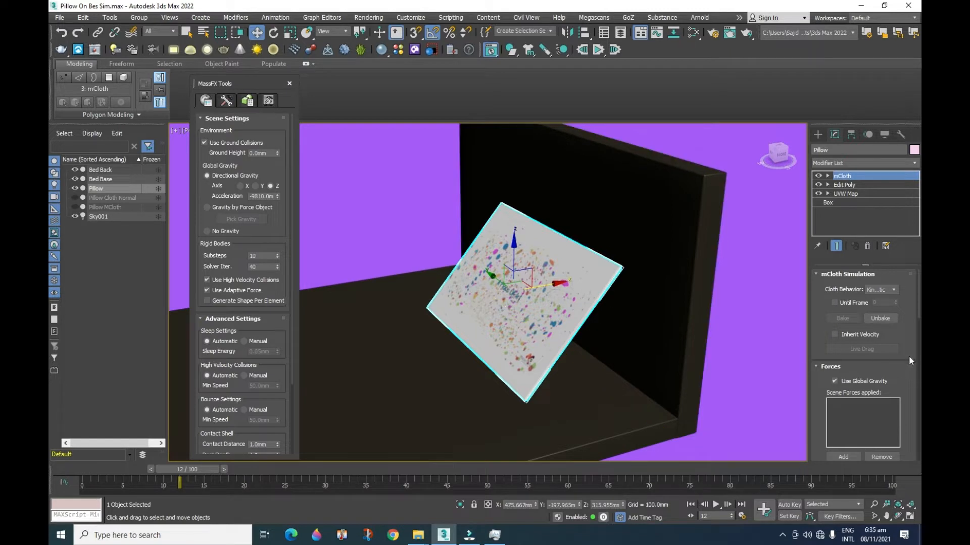
click(871, 320)
click(600, 49)
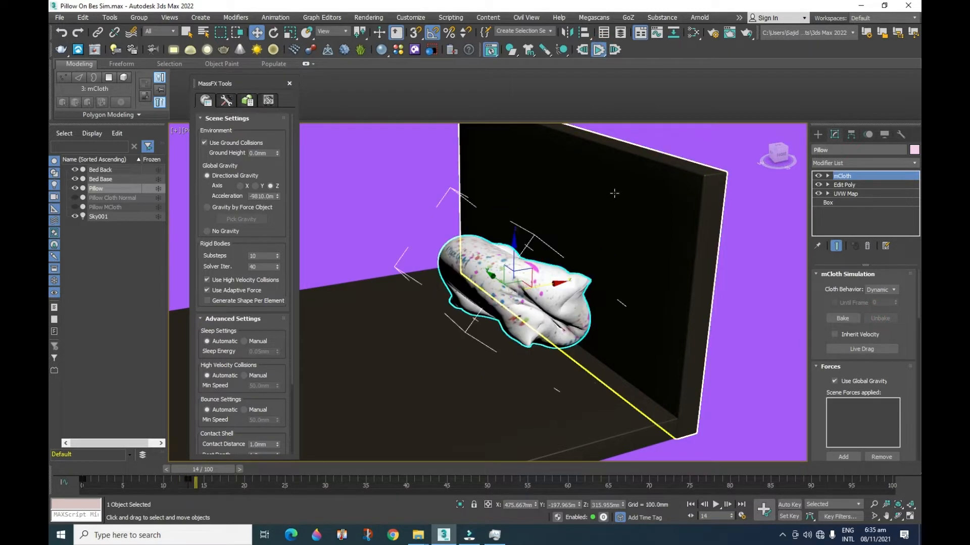
click(586, 51)
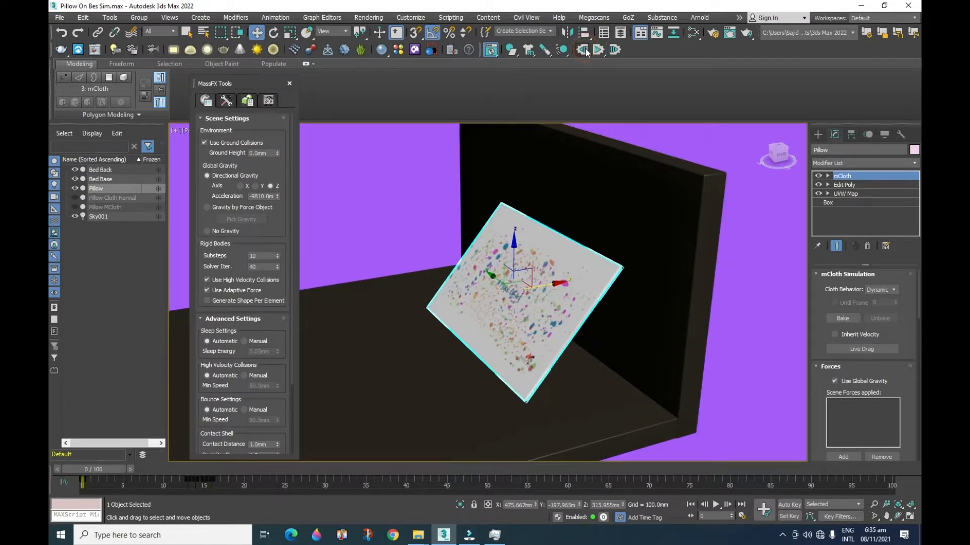
Delete the pillow's leftover keyframes and run its cloth simulation through frame 100
drag(254, 478, 48, 483)
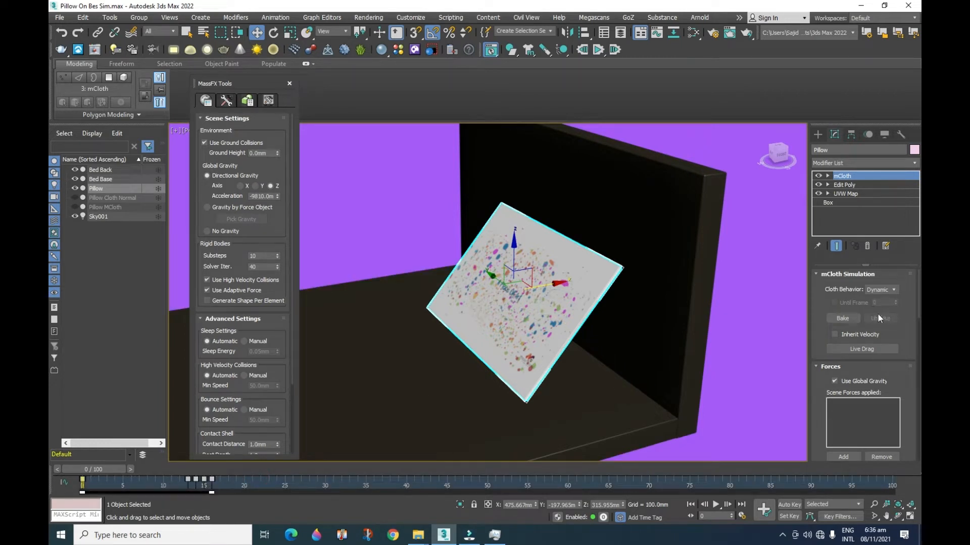
key(Delete)
click(598, 51)
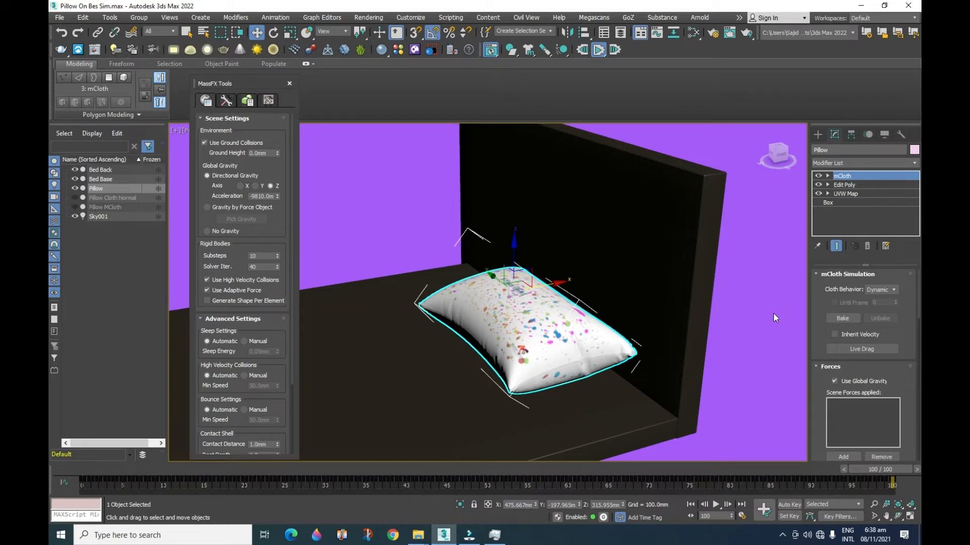
click(760, 243)
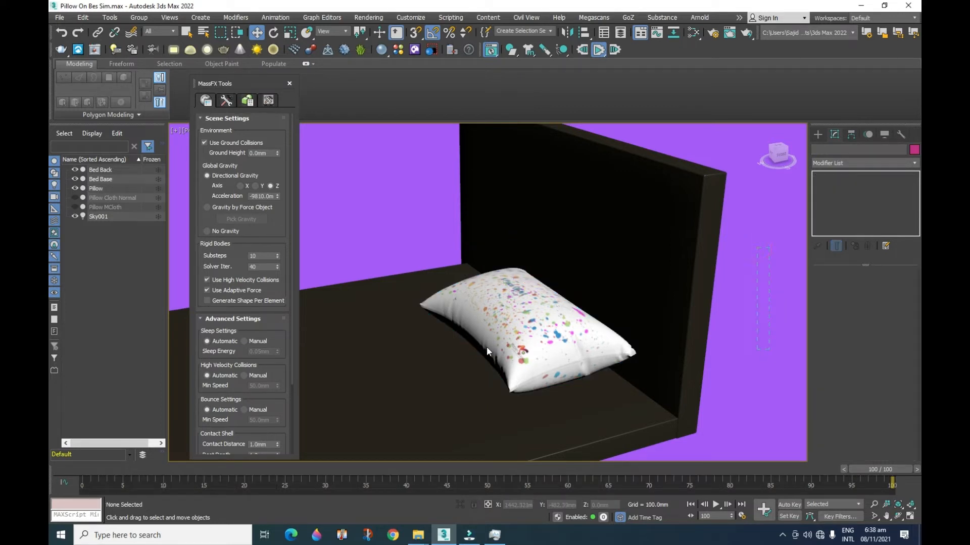
Scrub back through the simulated timeline and reset the MassFX simulation to its starting state
drag(898, 471, 170, 468)
click(692, 504)
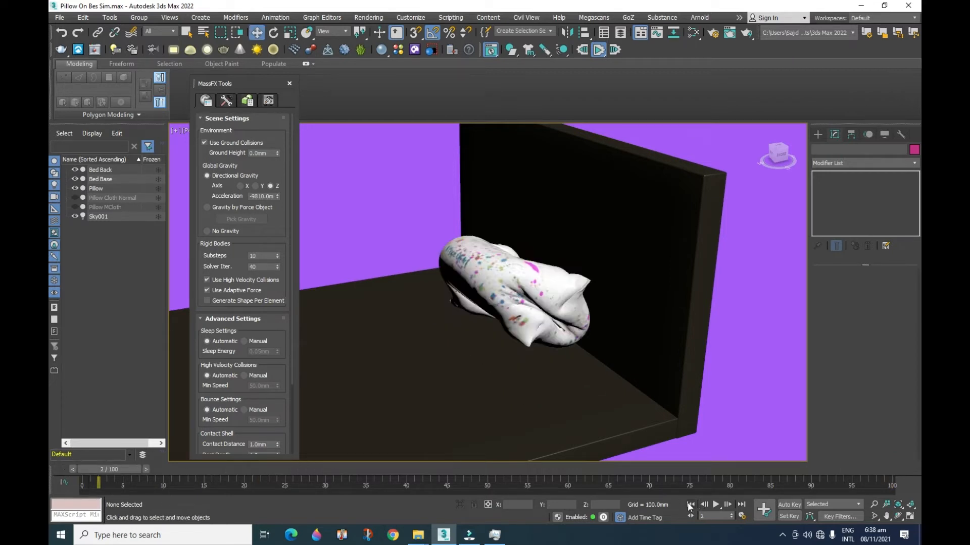
click(726, 504)
click(716, 505)
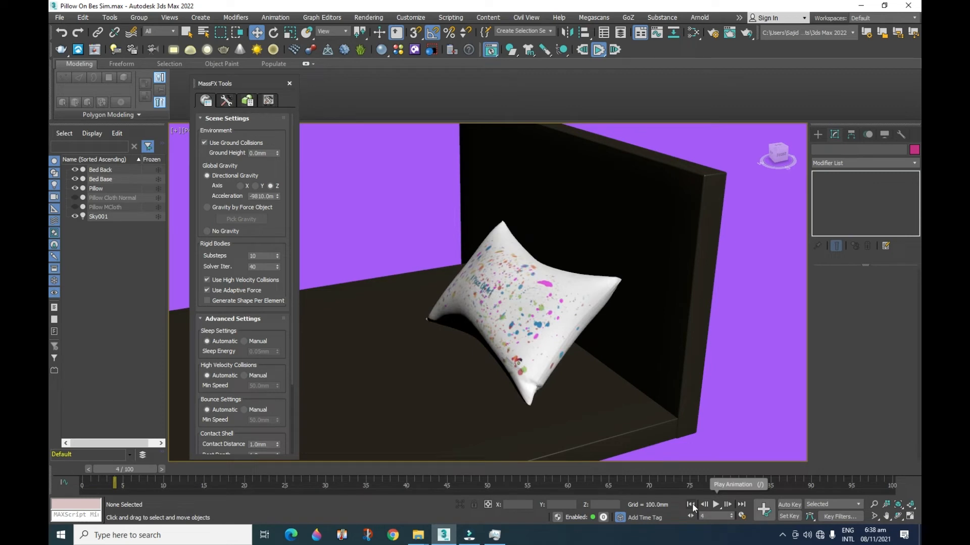
click(692, 503)
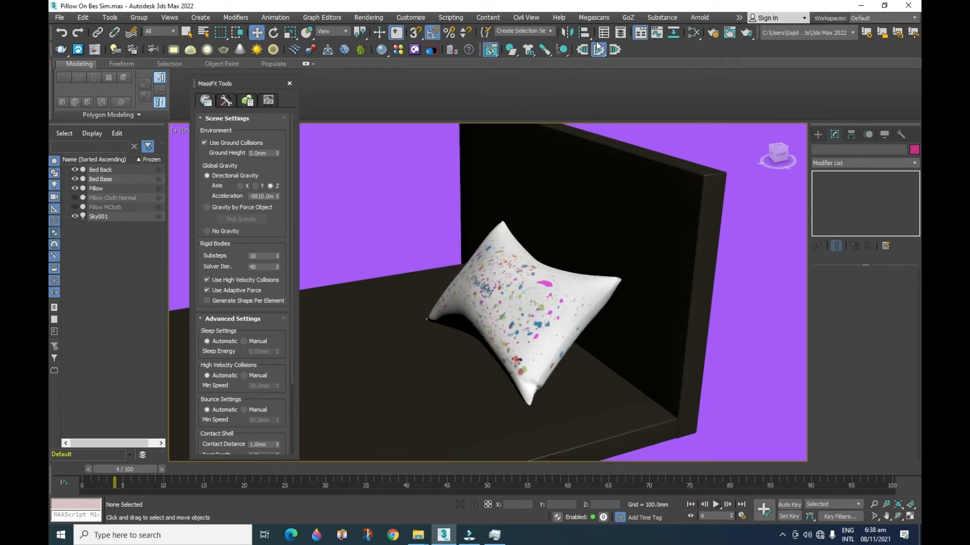
click(582, 49)
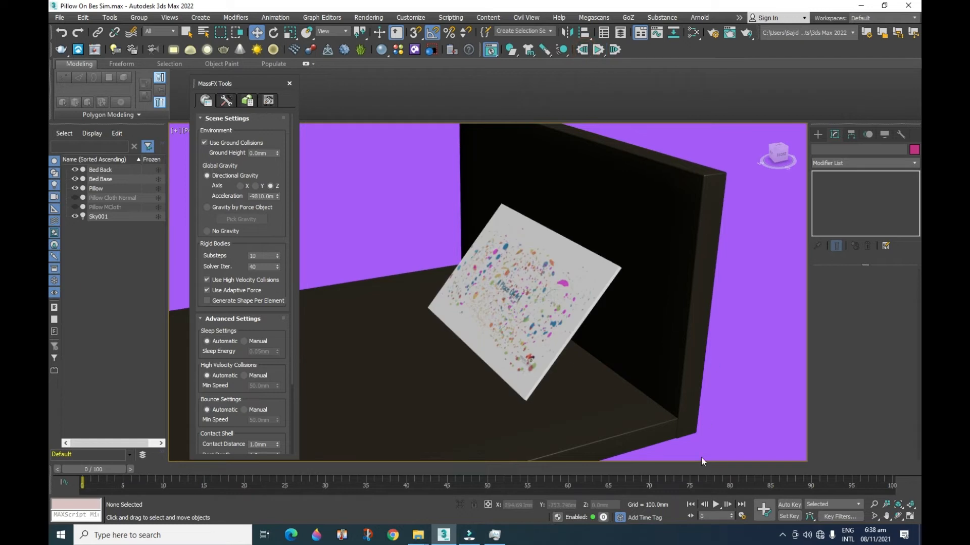
Select the pillow and play its cloth animation, stopping at frame 74
click(512, 322)
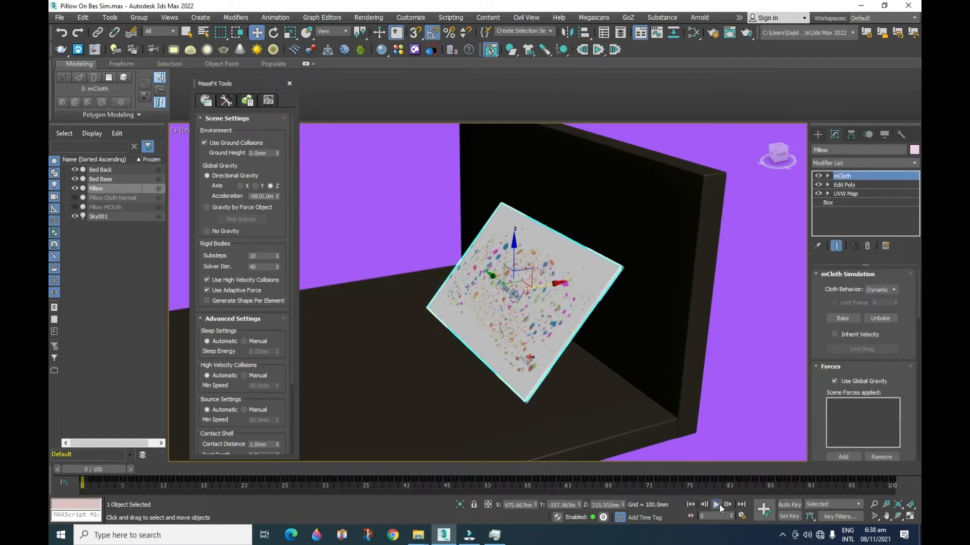
click(717, 505)
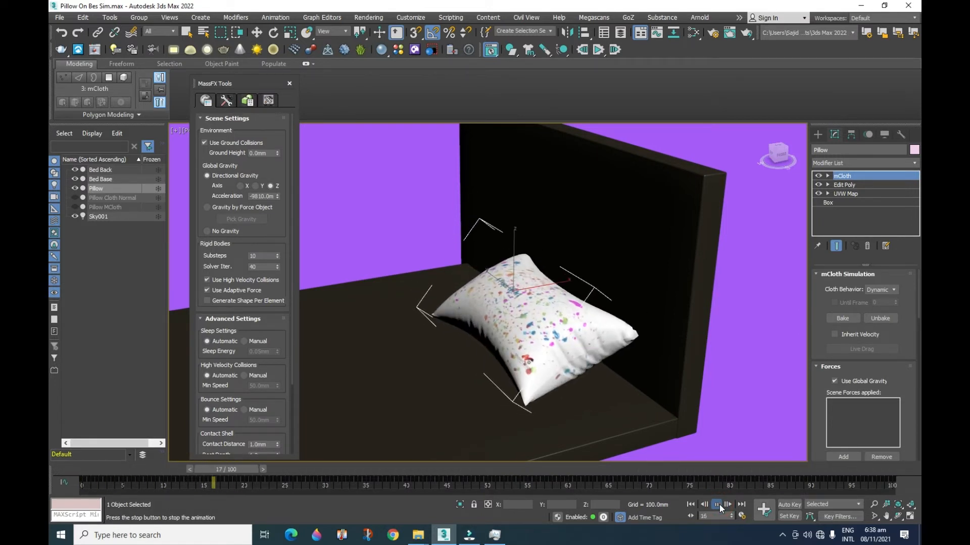
click(717, 504)
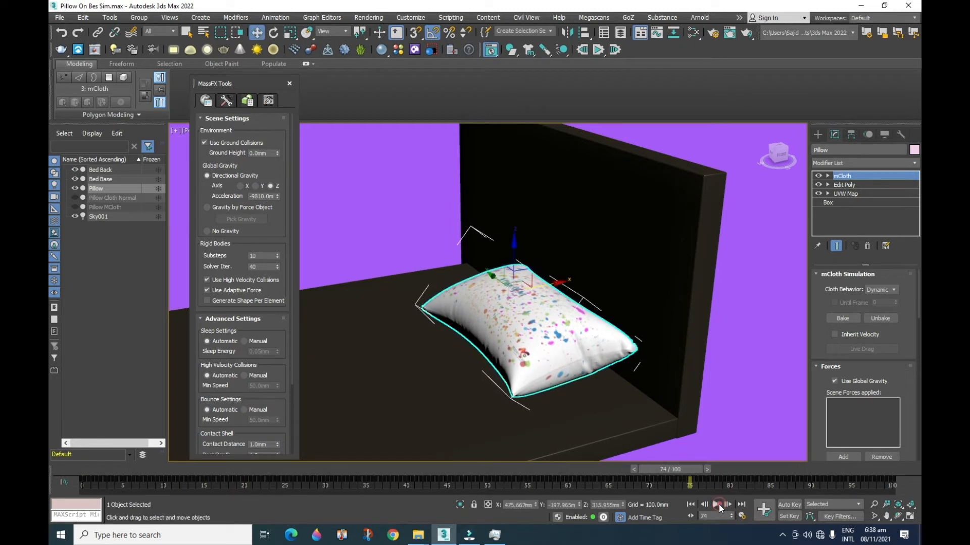
Copy the pillow's Edit Poly modifier from below mCloth and close MassFX Tools
click(849, 186)
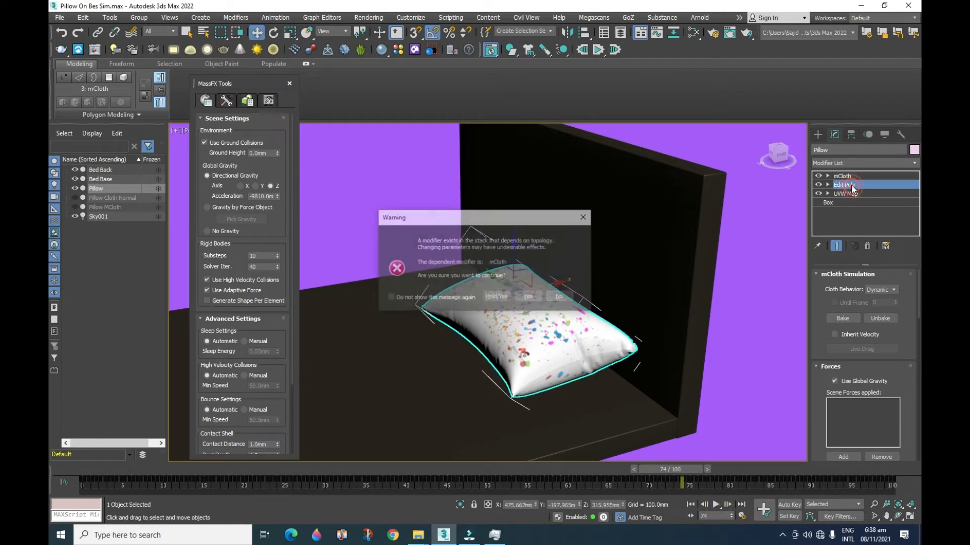
click(539, 301)
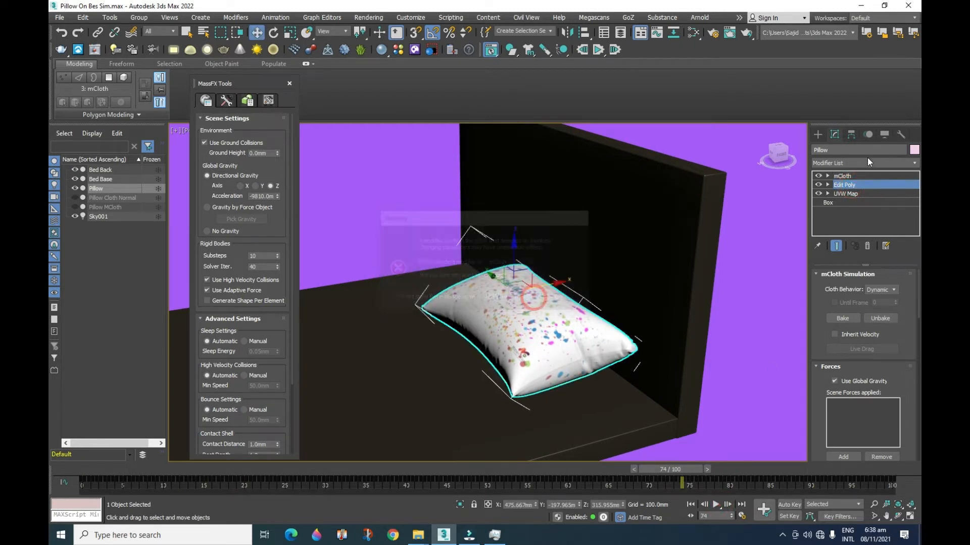
right_click(841, 185)
click(822, 230)
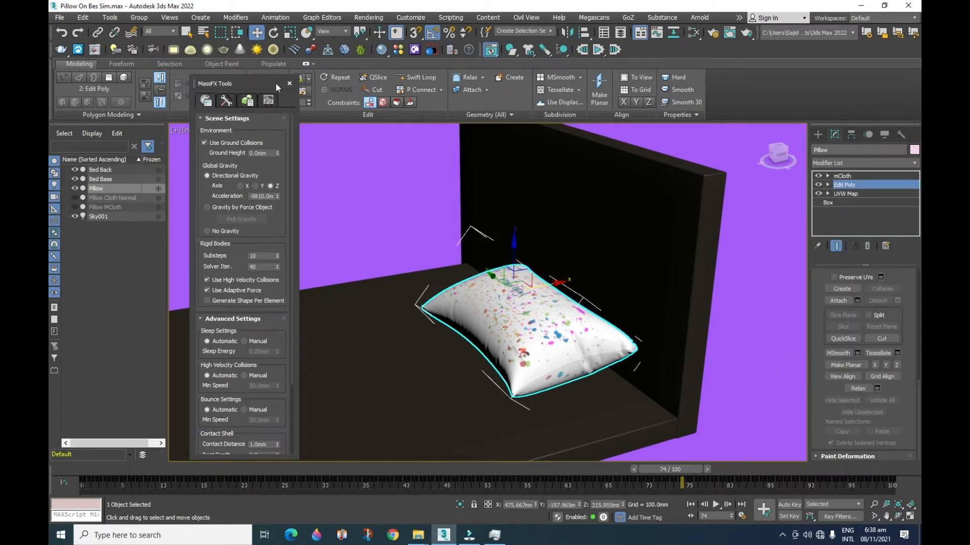
click(289, 83)
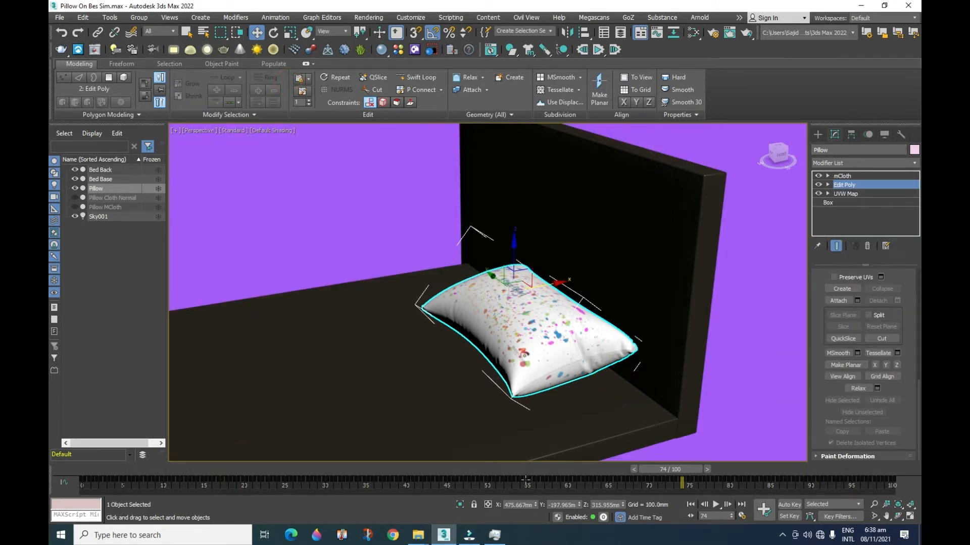
Isolate the pillow and paste the copied Edit Poly modifier above mCloth
click(458, 505)
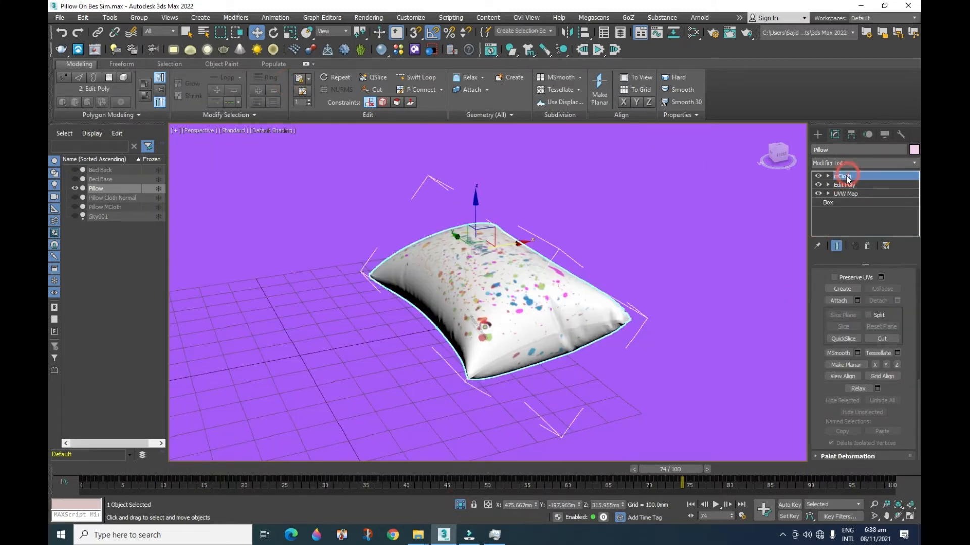
right_click(847, 174)
click(834, 232)
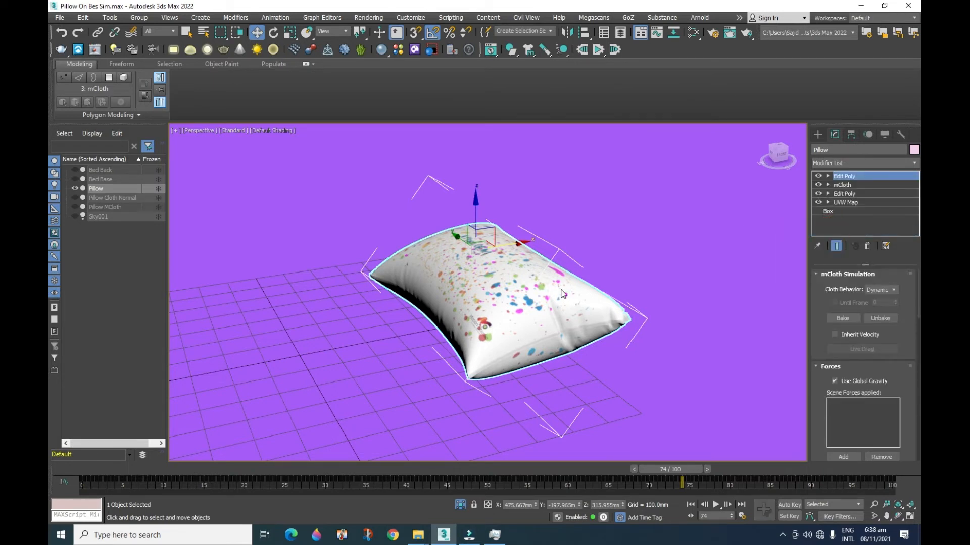
Extrude the selected polygon strip along the pillow's seam by 6.751 mm in the upper Edit Poly modifier
click(828, 176)
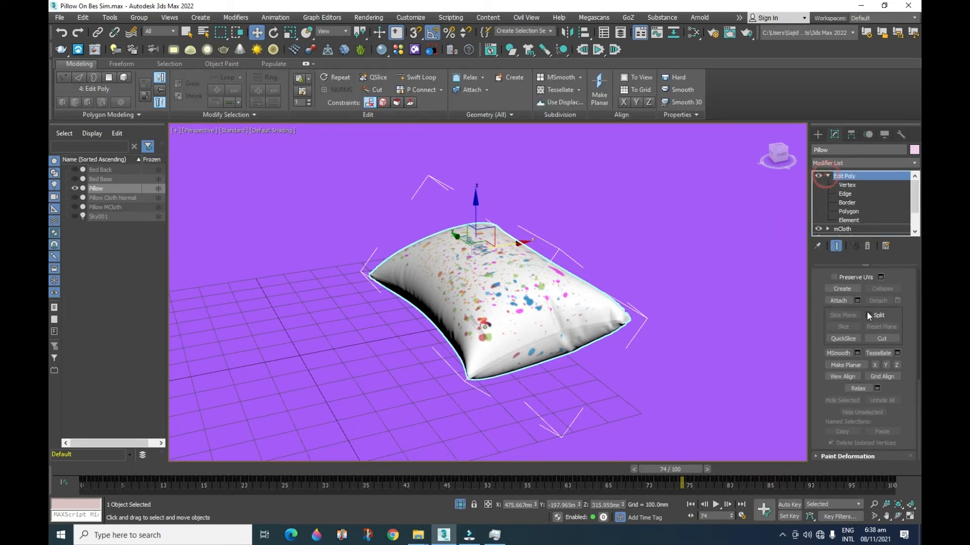
click(859, 212)
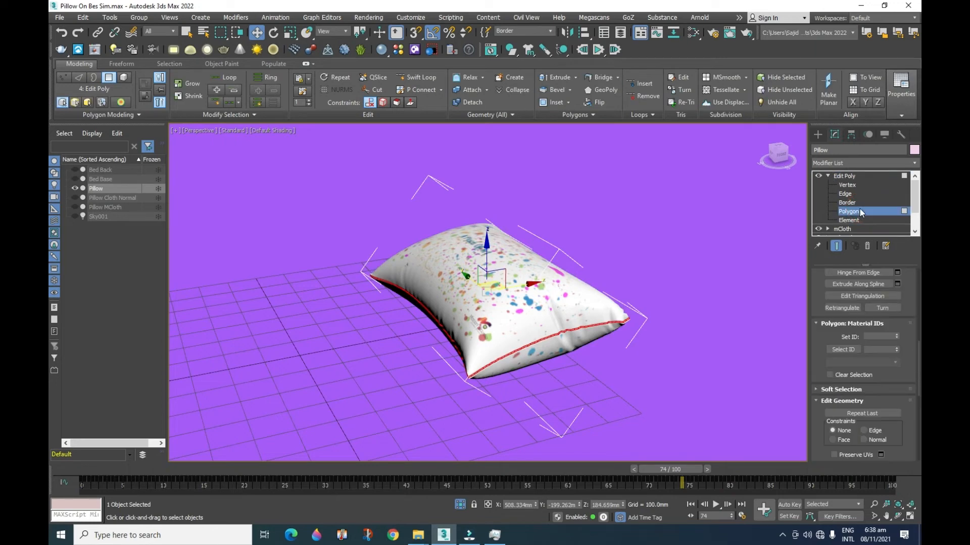
click(873, 504)
drag(493, 360, 498, 329)
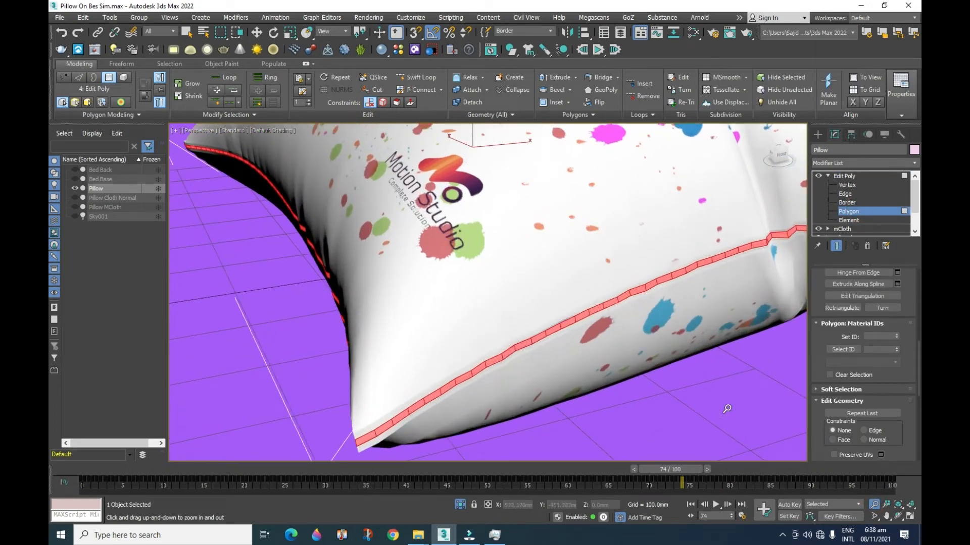
click(885, 517)
drag(742, 387, 736, 405)
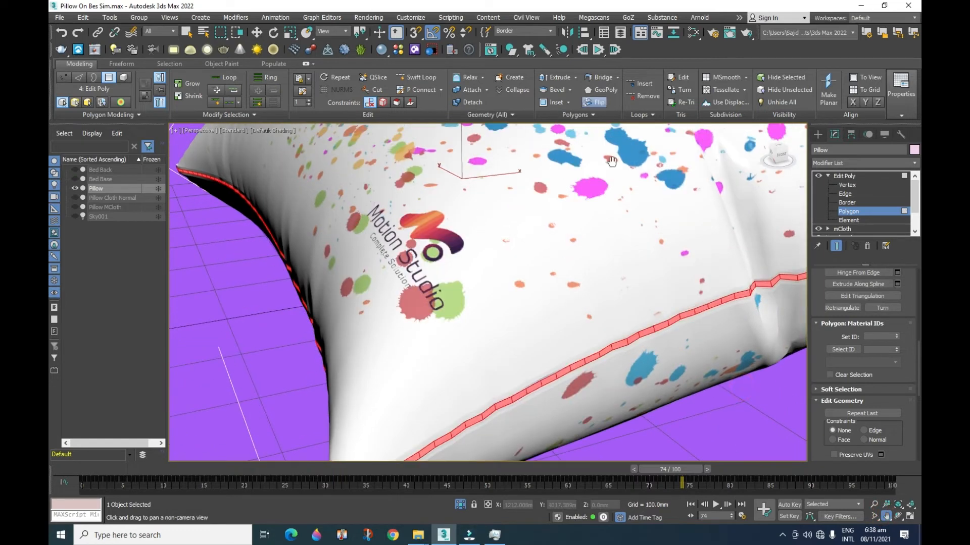
scroll(833, 295, up, 10)
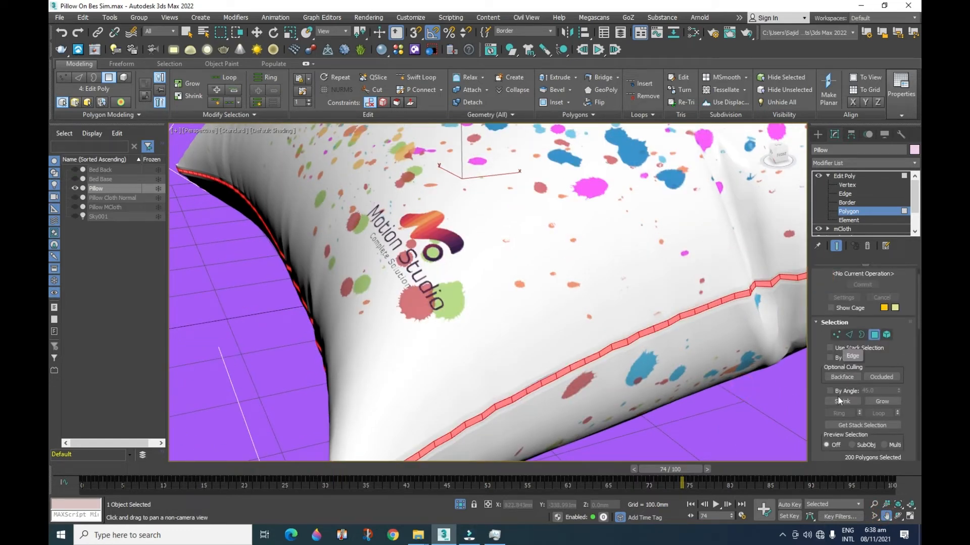
scroll(819, 406, down, 5)
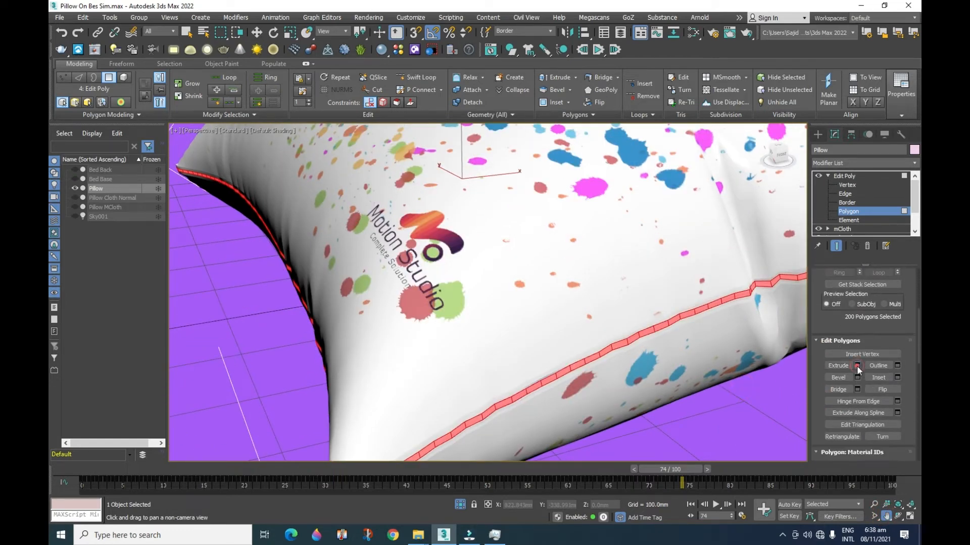
click(857, 365)
drag(495, 316, 495, 320)
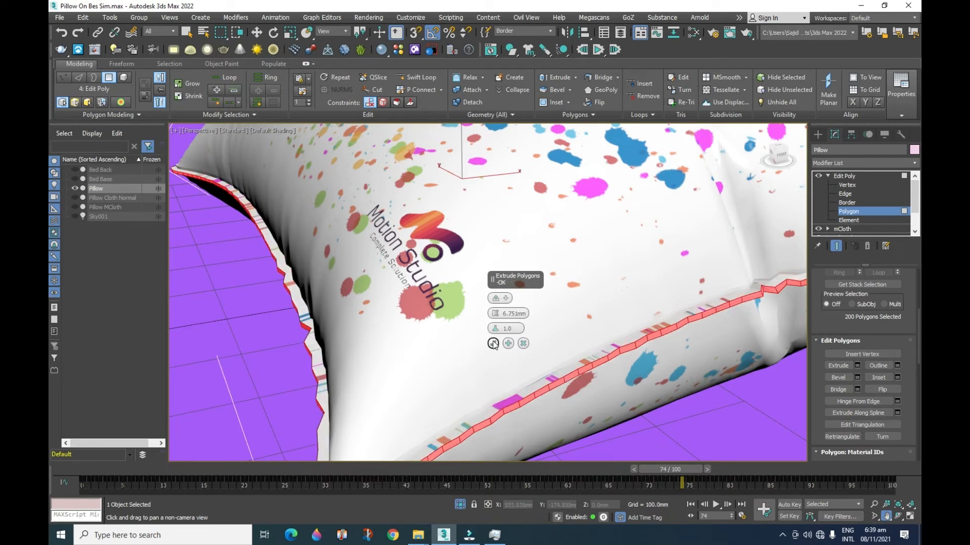
click(493, 344)
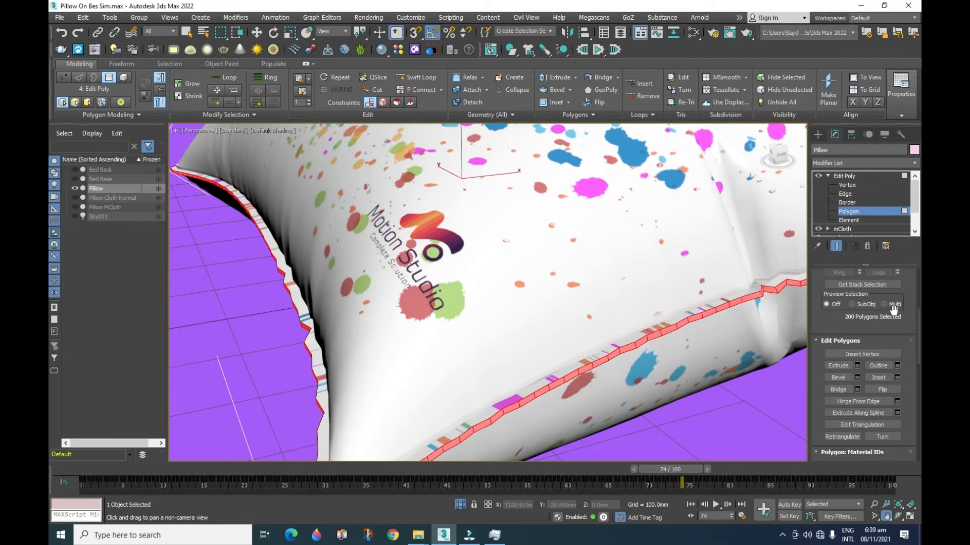
Grow the seam polygon selection twice so that it covers the whole extruded edge strip
scroll(909, 300, up, 5)
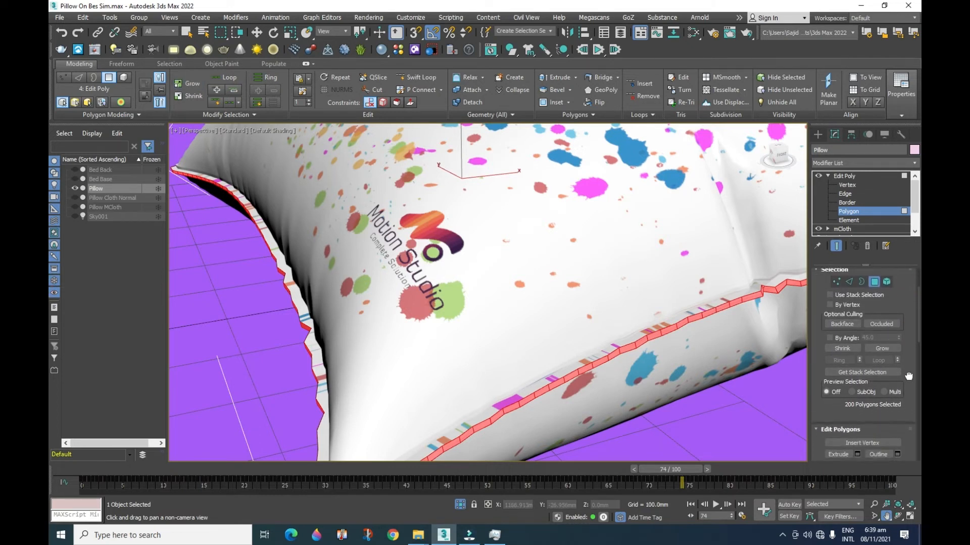
click(887, 342)
click(887, 342)
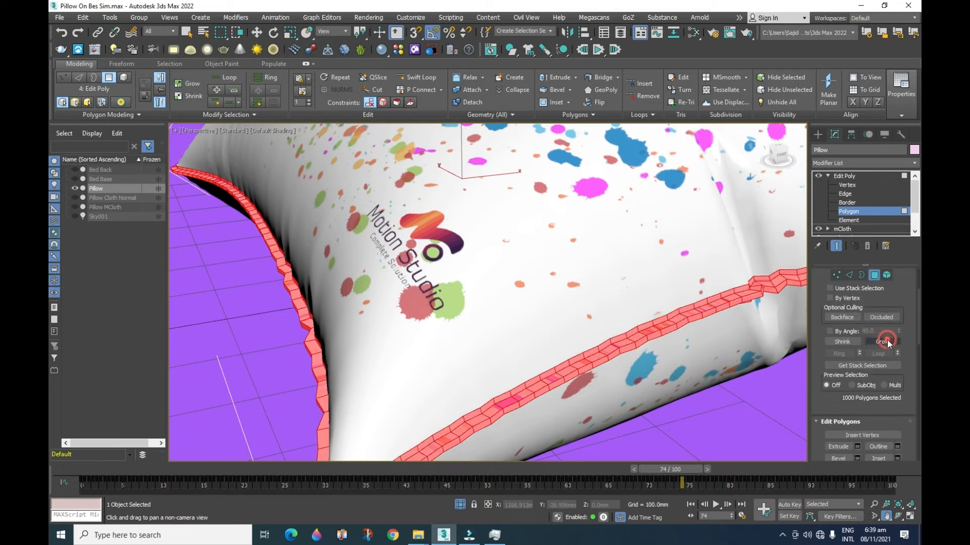
scroll(907, 440, down, 10)
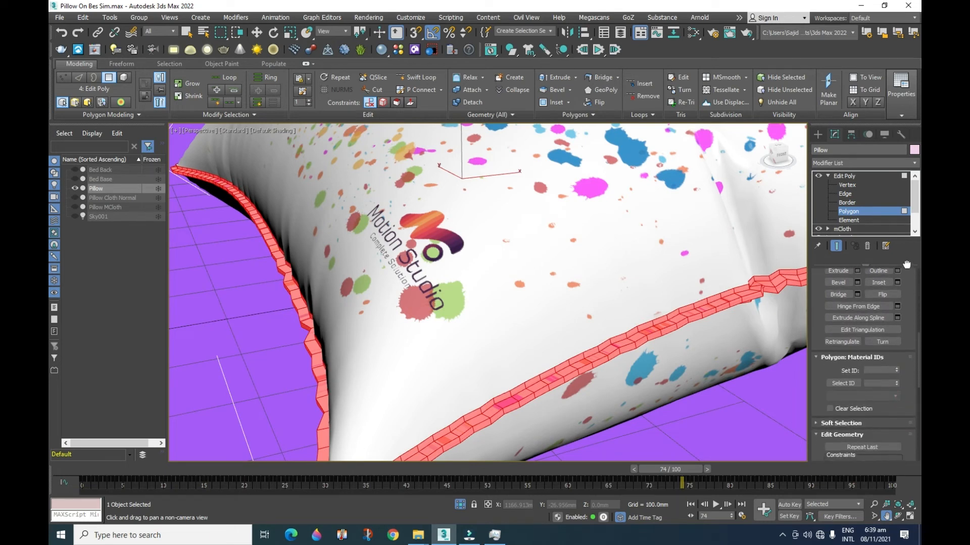
Apply MeshSmooth twice with smoothness 1.0 to the selected seam polygons, and leave polygon selection mode
scroll(863, 363, down, 3)
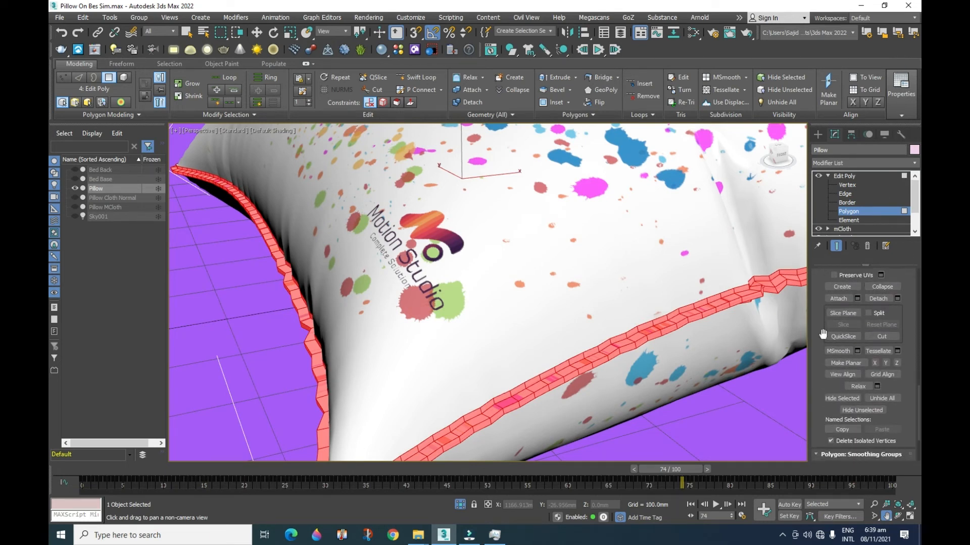
click(857, 349)
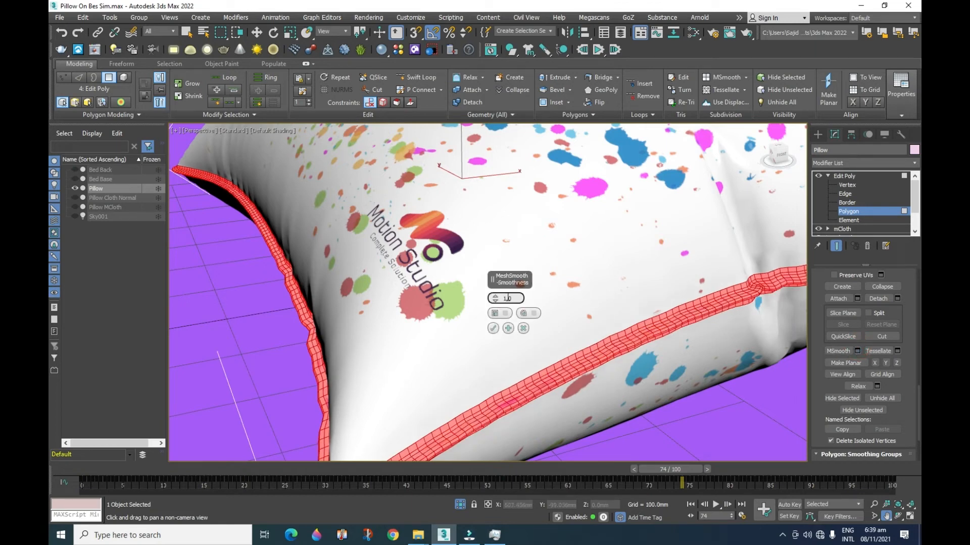
click(508, 329)
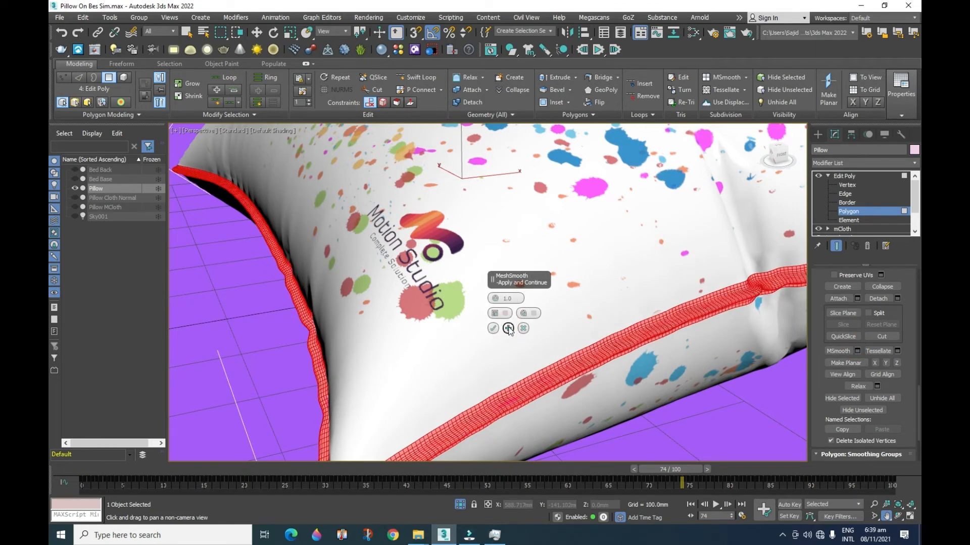
click(493, 328)
click(892, 212)
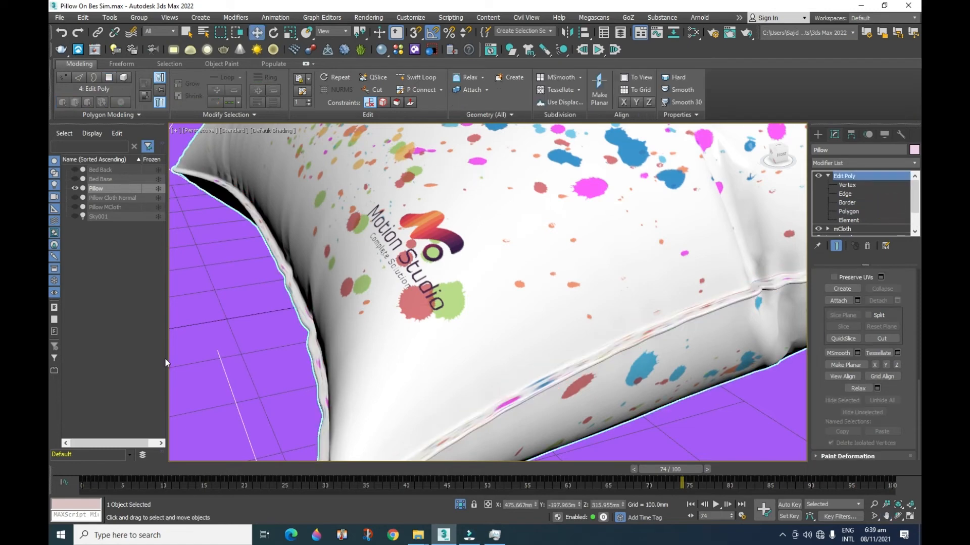
click(249, 316)
click(693, 310)
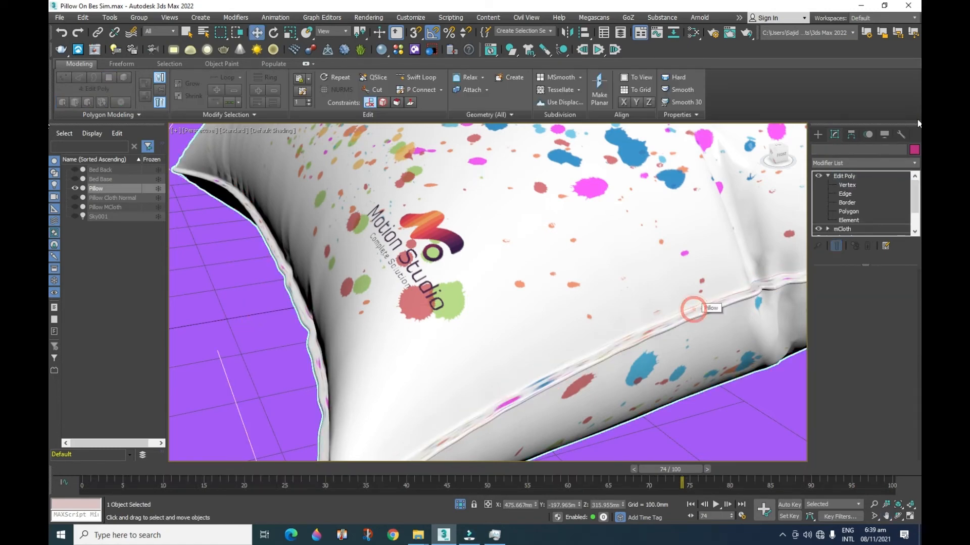
click(860, 163)
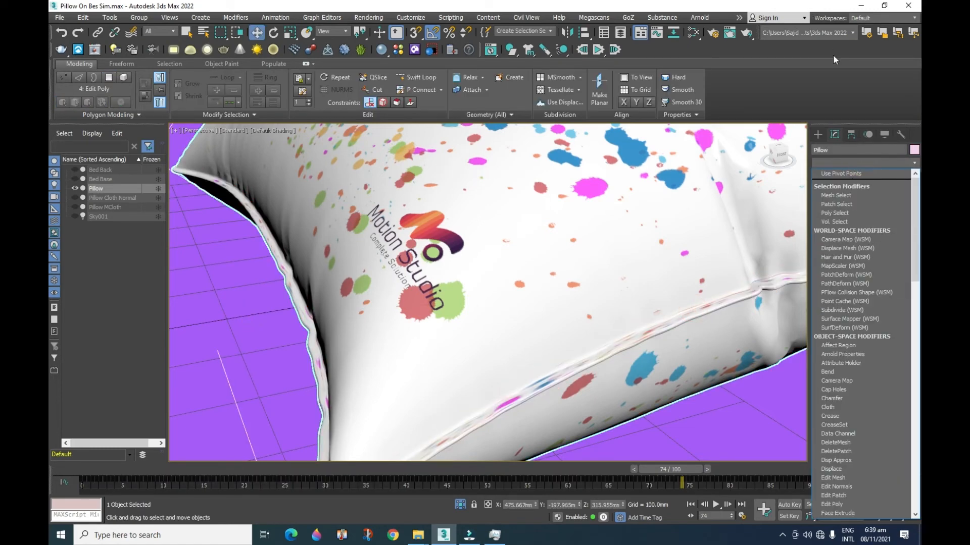
click(846, 74)
Copy the UVW Map modifier from just above the Box at the base of the pillow's stack, accepting the topology warning
click(828, 176)
right_click(848, 203)
click(848, 201)
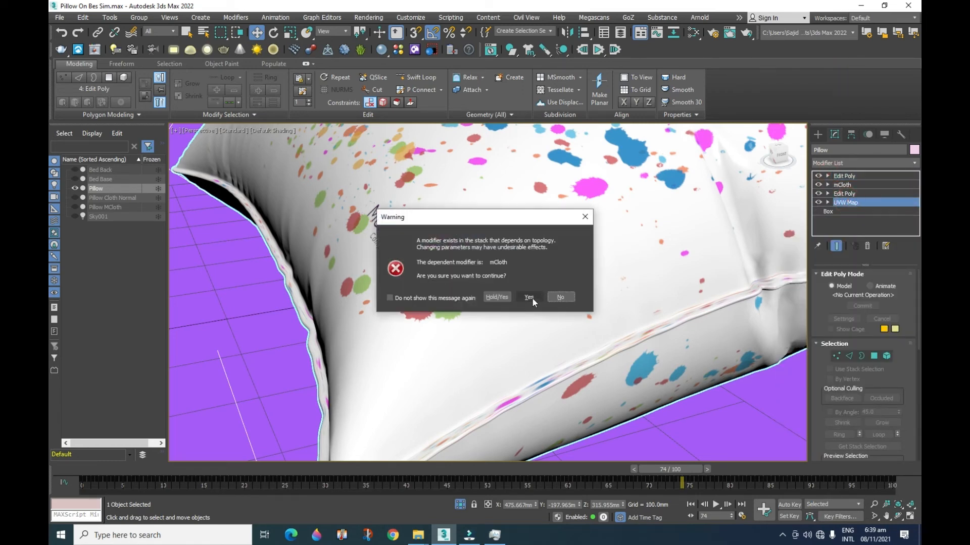
click(528, 297)
right_click(853, 203)
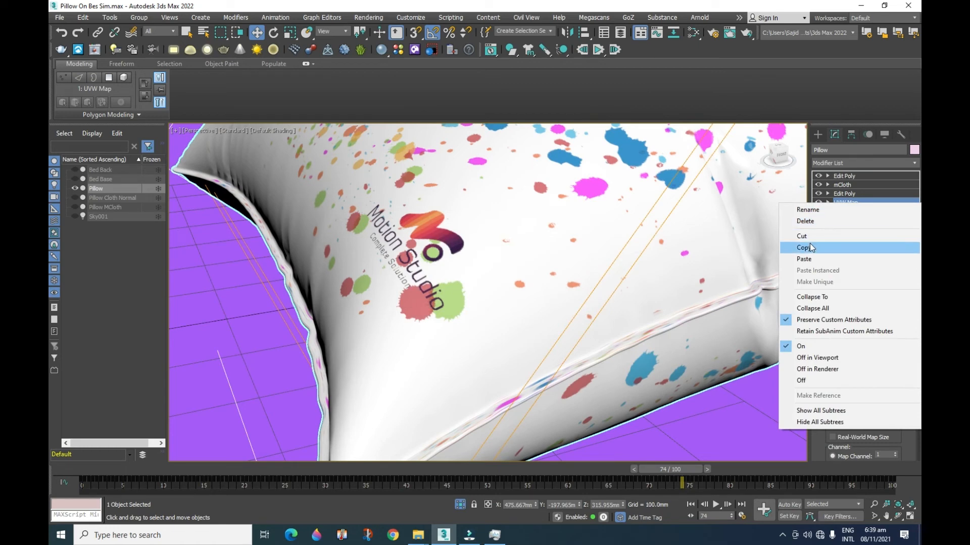
click(810, 247)
Paste the copied UVW Map modifier above the pillow's uppermost Edit Poly modifier
click(845, 177)
right_click(846, 178)
click(803, 218)
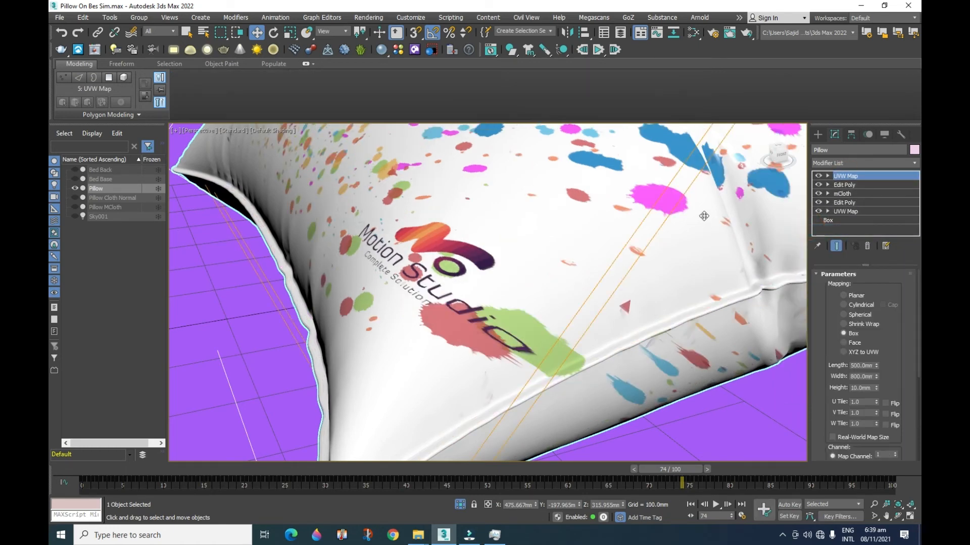
Check the remapped texture on the whole pillow, and exit isolation to view it on the bed
click(874, 505)
drag(514, 217, 519, 339)
drag(780, 154, 793, 168)
click(887, 519)
drag(578, 266, 613, 346)
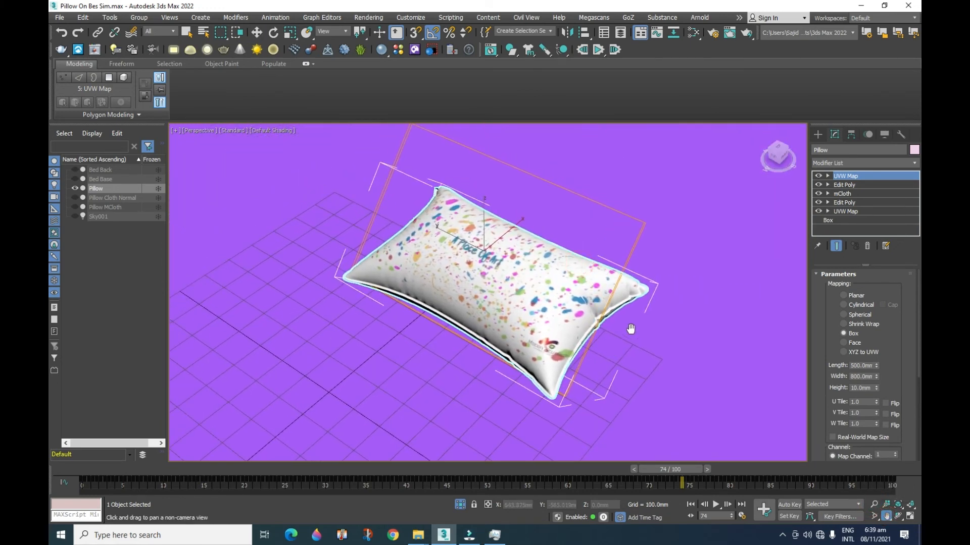
key(w)
click(701, 191)
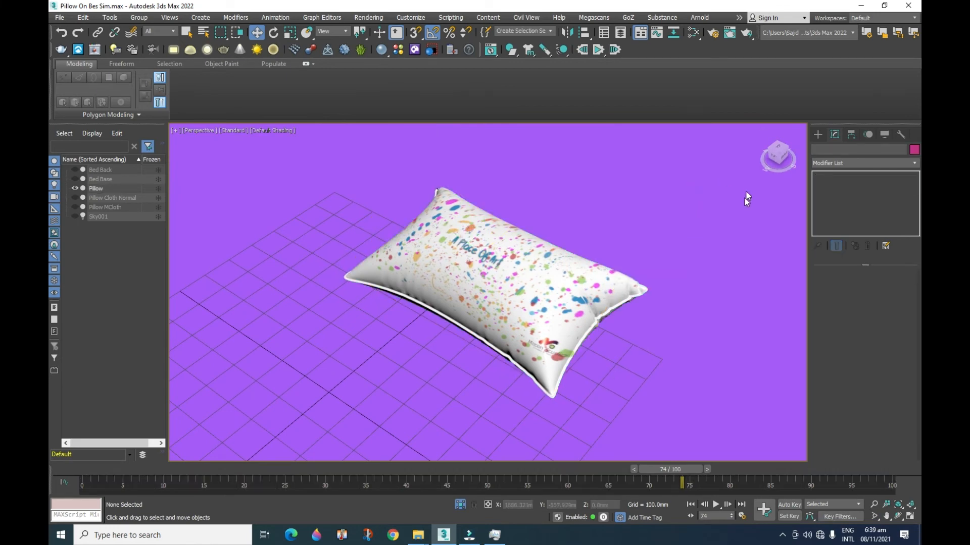
click(460, 503)
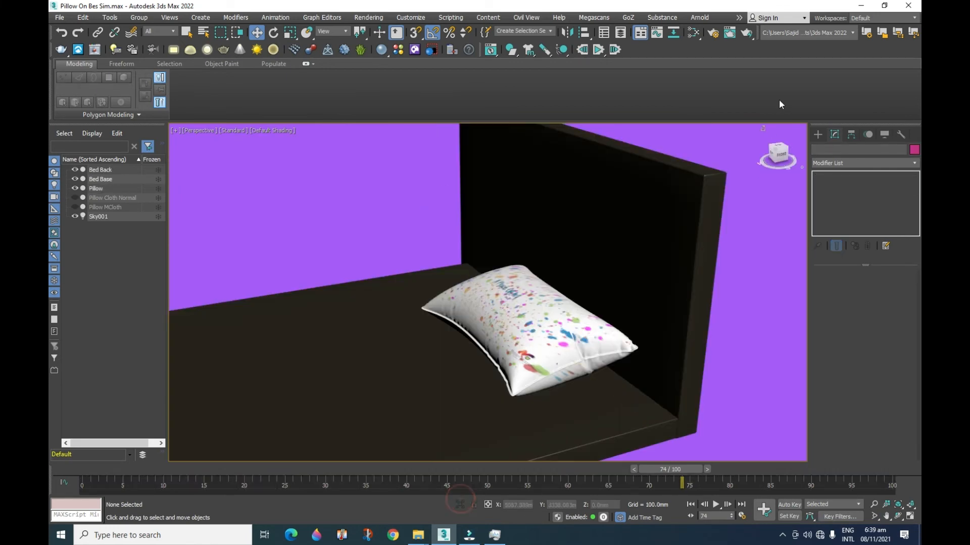
alt+middle_drag(537, 349, 688, 460)
Isolate the pillow again and examine its seam and printed texture up close
click(514, 357)
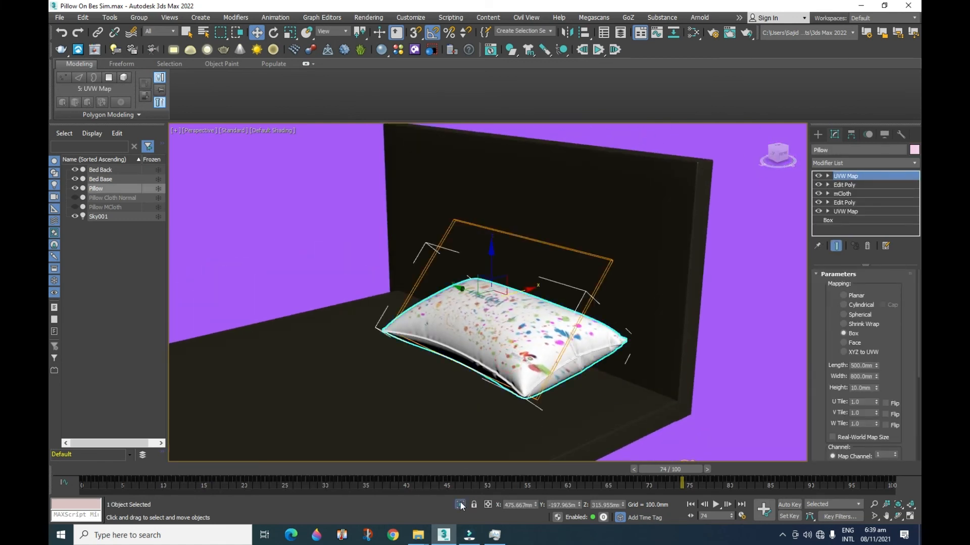
click(461, 503)
click(874, 506)
drag(549, 339, 191, 309)
click(898, 515)
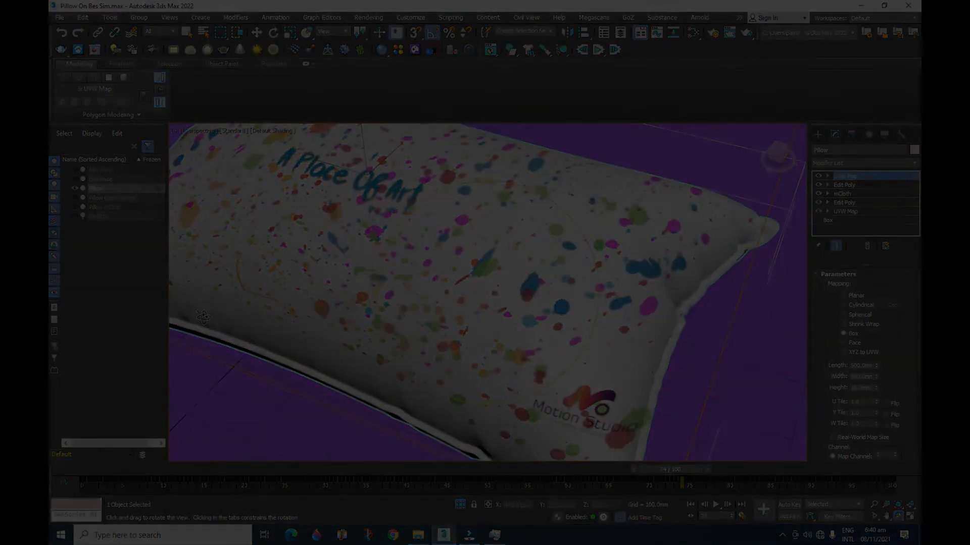